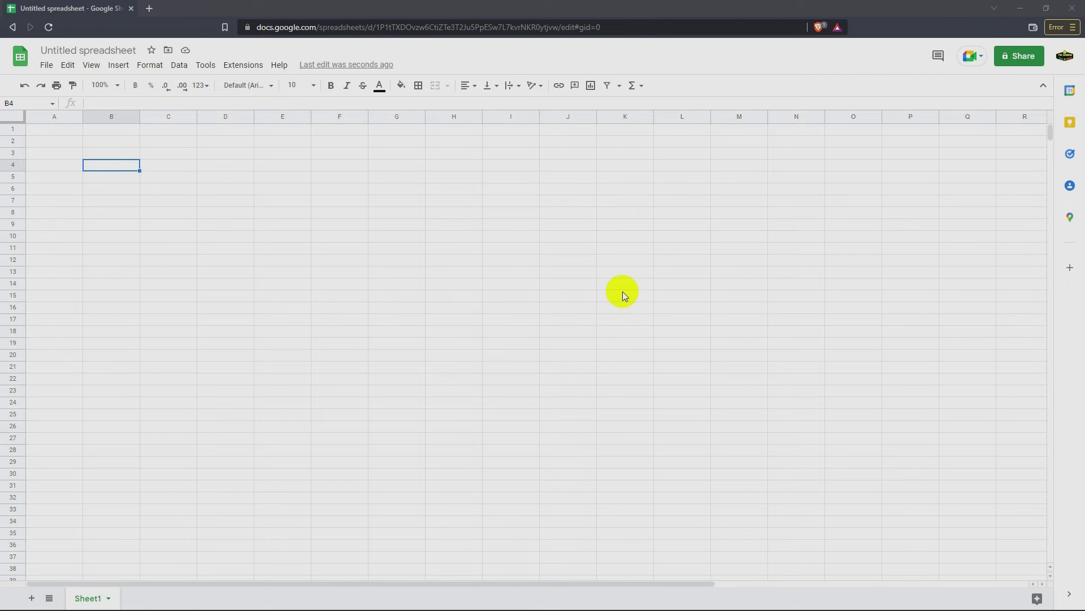
Try the date picker on cell B4, then dismiss it and leave B4 empty
double_click(95, 168)
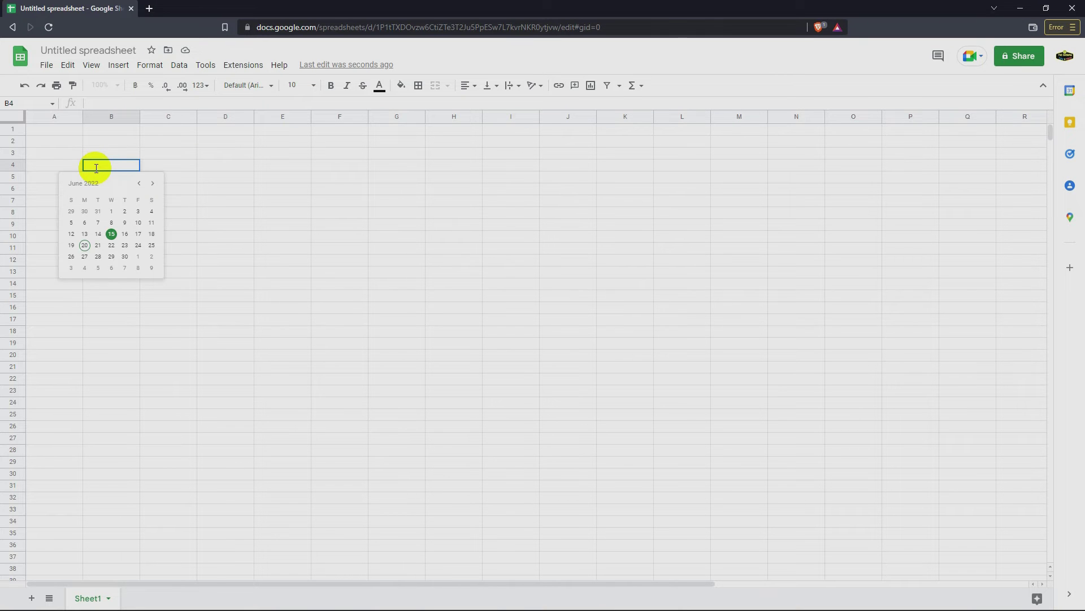
left_click(89, 246)
left_click(244, 231)
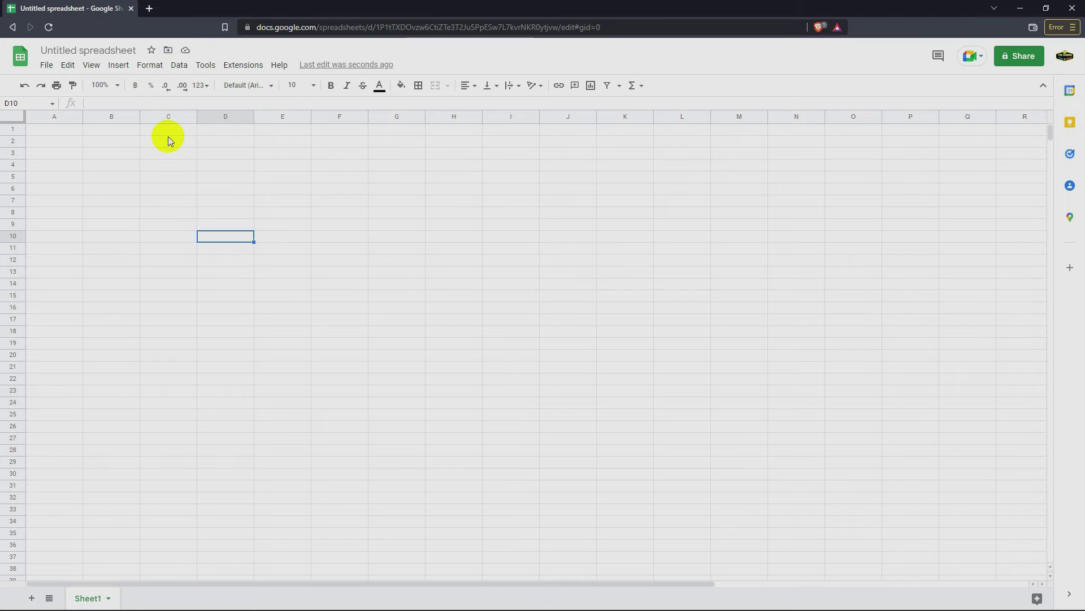
Select the whole of column C and open the Data menu
left_click(164, 117)
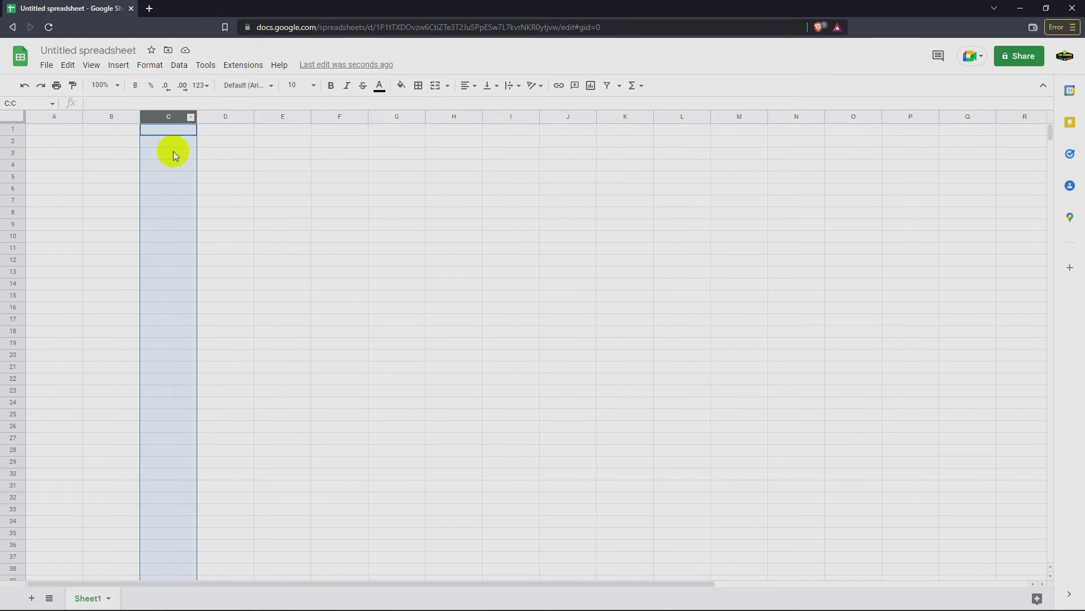
right_click(168, 176)
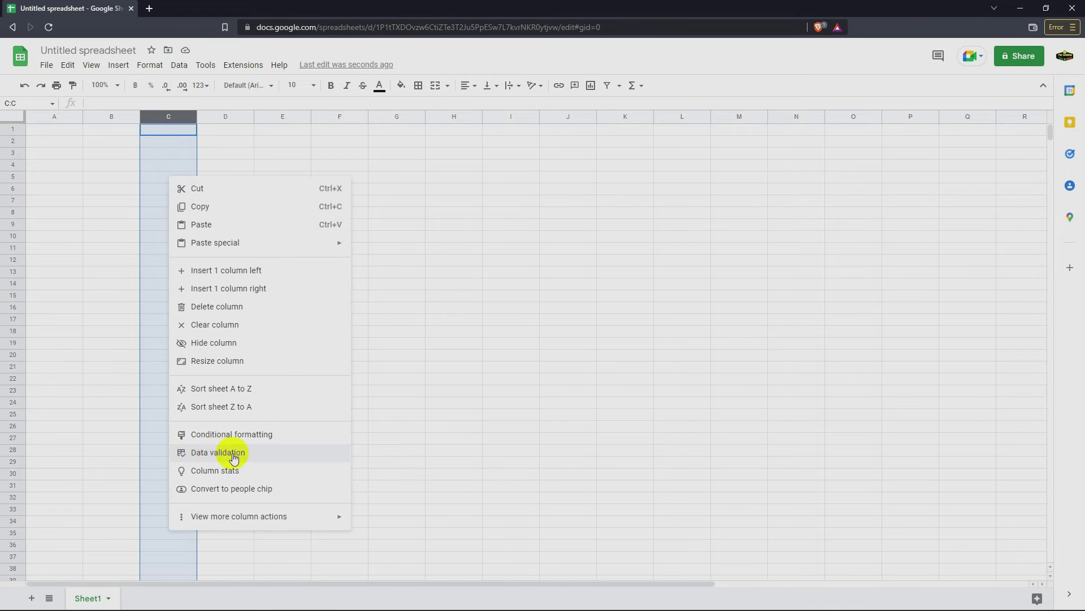
left_click(168, 133)
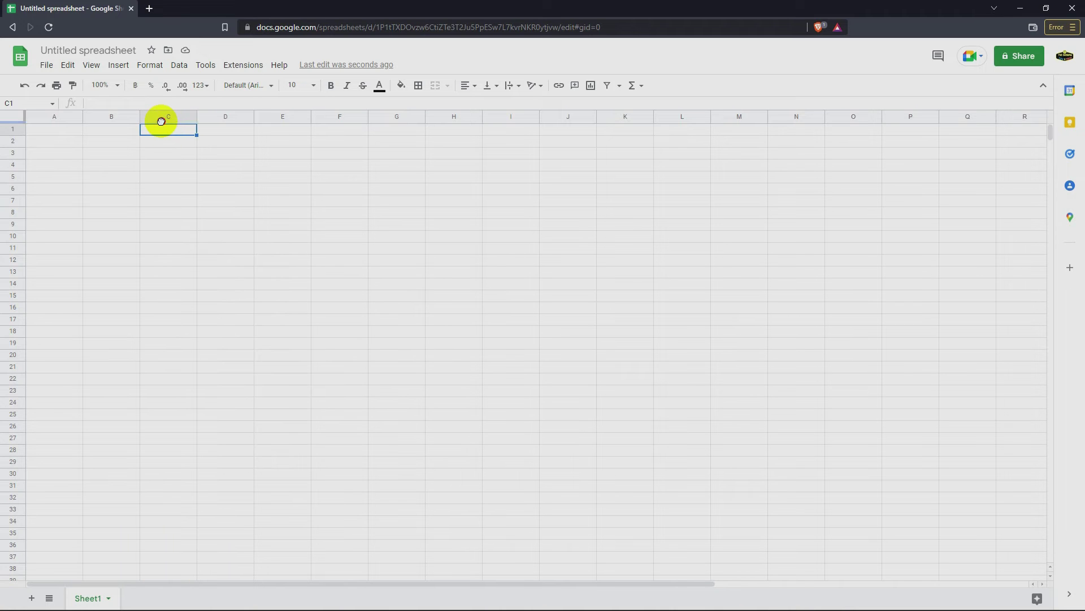
left_click(161, 117)
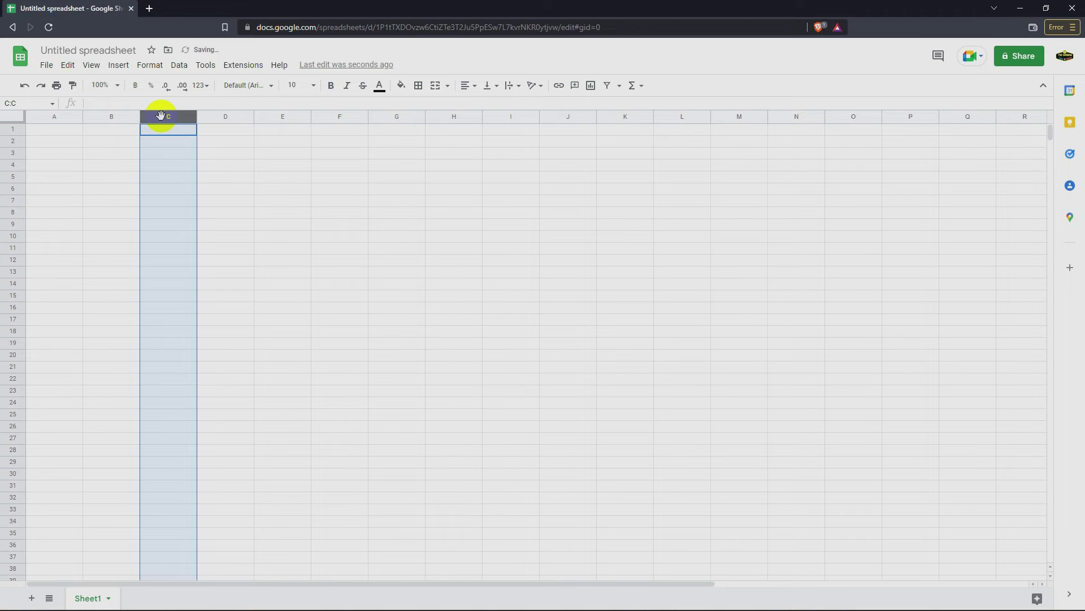
left_click(180, 69)
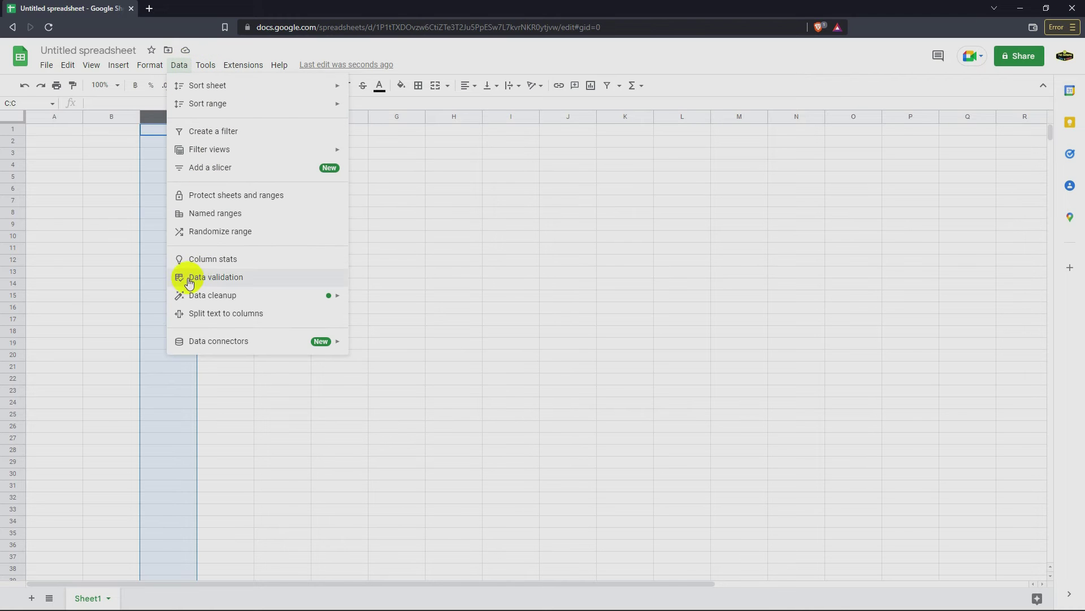
Give column C (C1:C1000) a Date 'is valid date' validation rule, then open C1's date picker
left_click(234, 278)
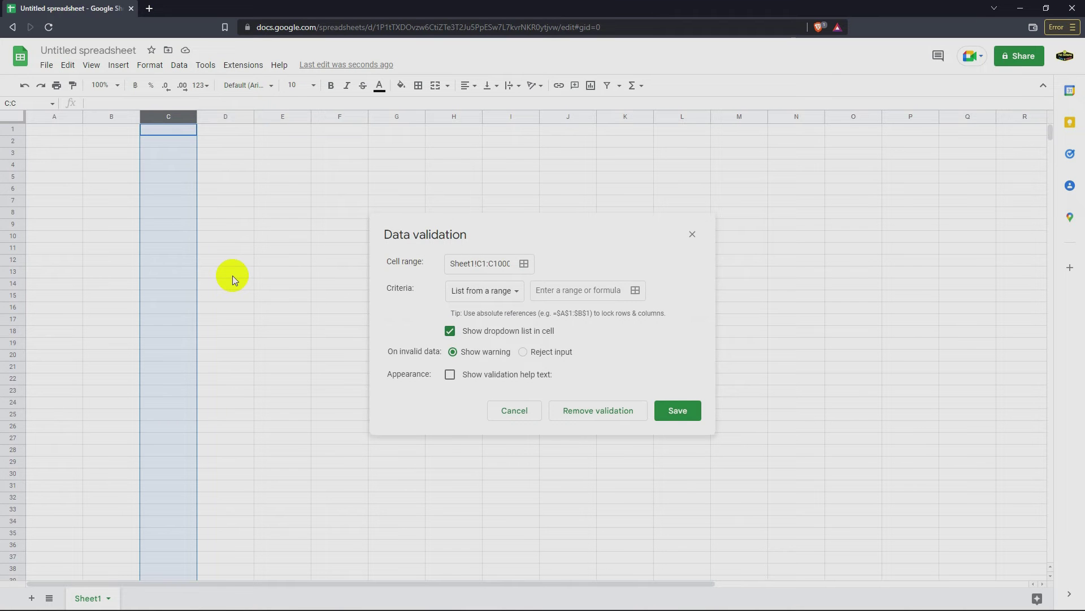
left_click(516, 294)
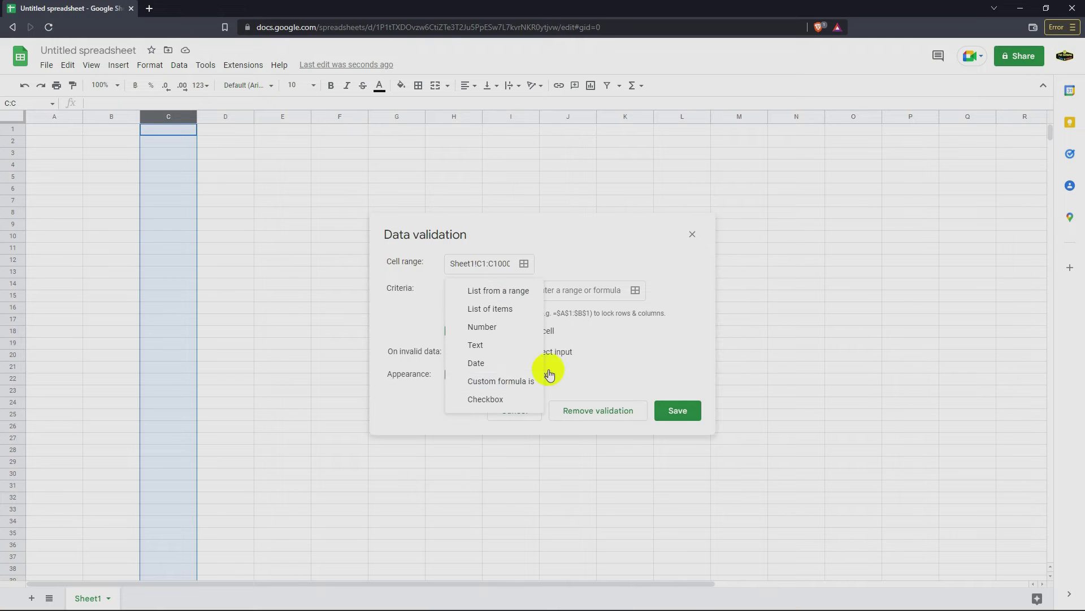
left_click(486, 365)
left_click(681, 377)
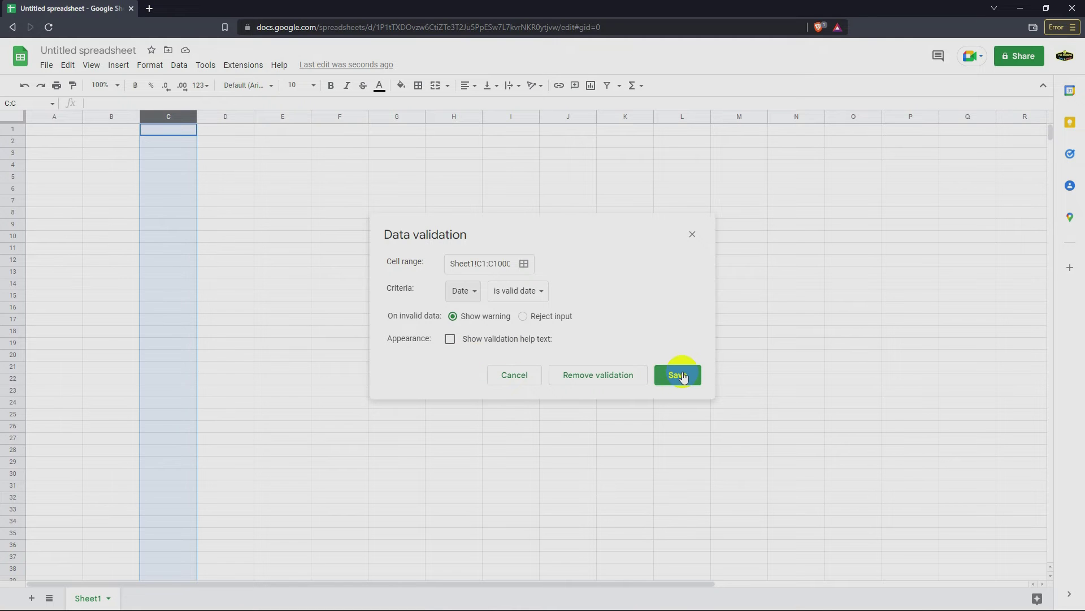
left_click(246, 190)
double_click(157, 130)
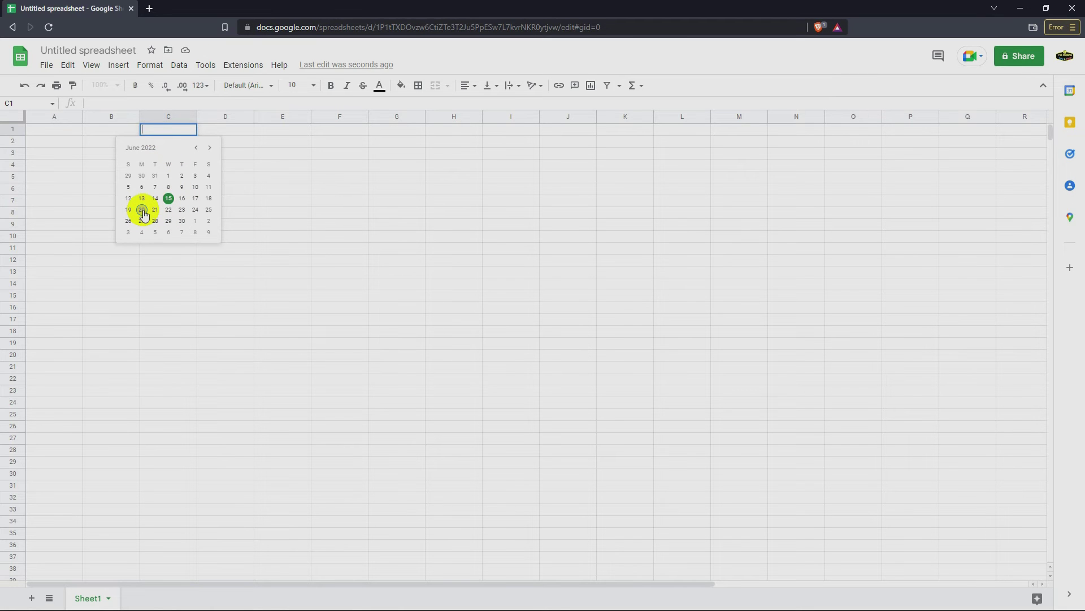
Pick June 20, 2022 for C1 and June 21, 2022 for C2, then select C1 to check it
left_click(142, 210)
left_click(192, 167)
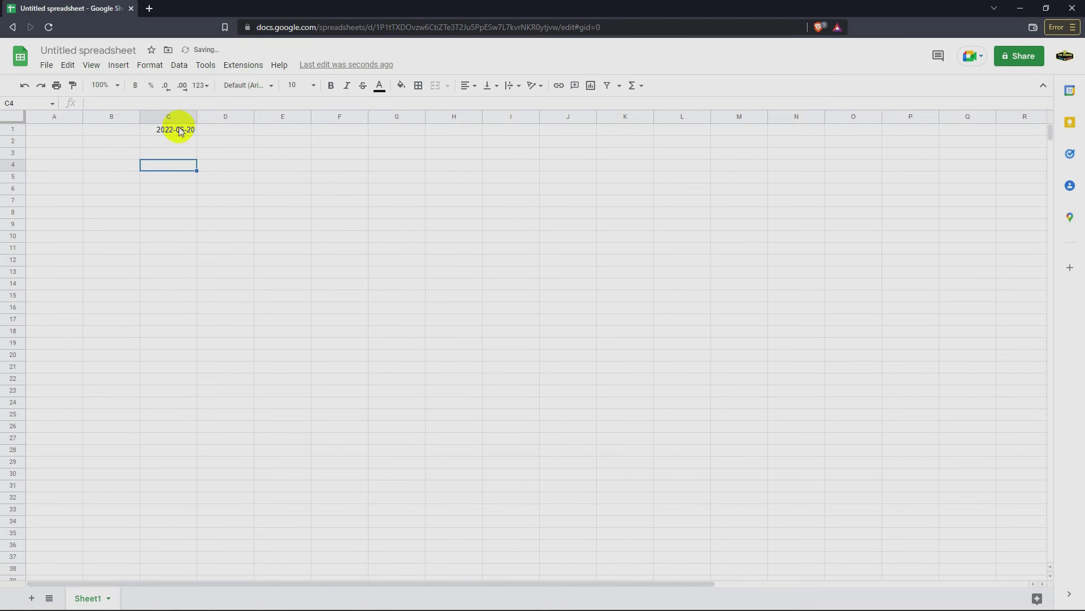
double_click(175, 146)
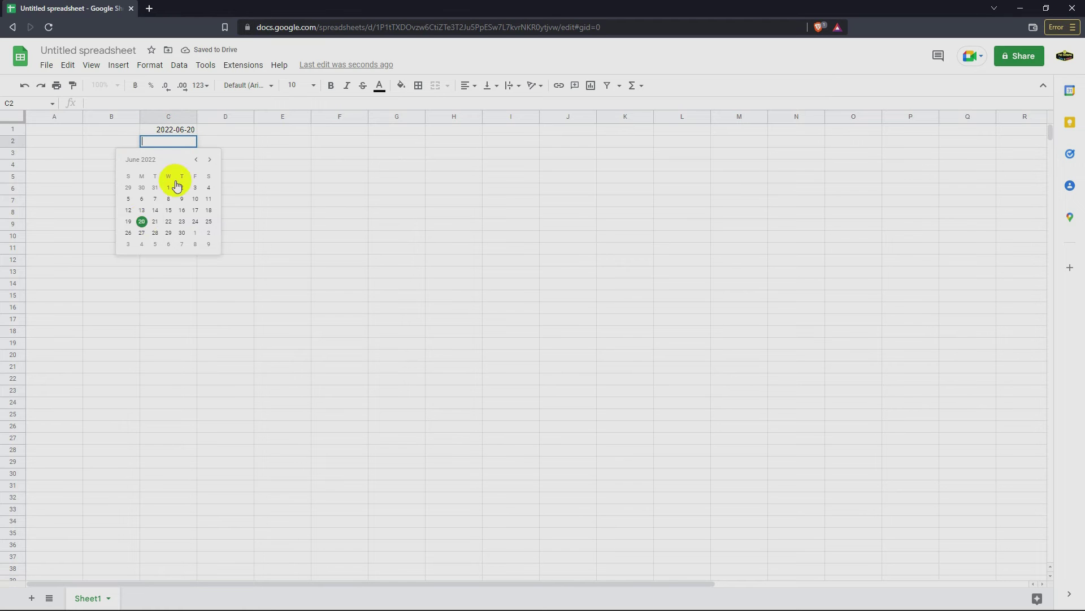
left_click(154, 221)
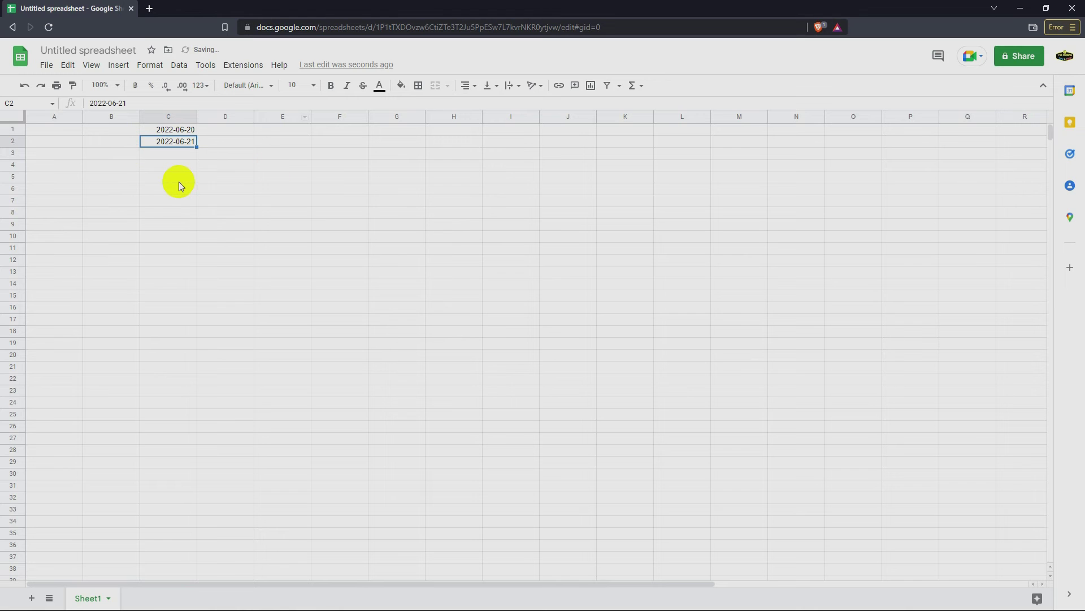
left_click(246, 189)
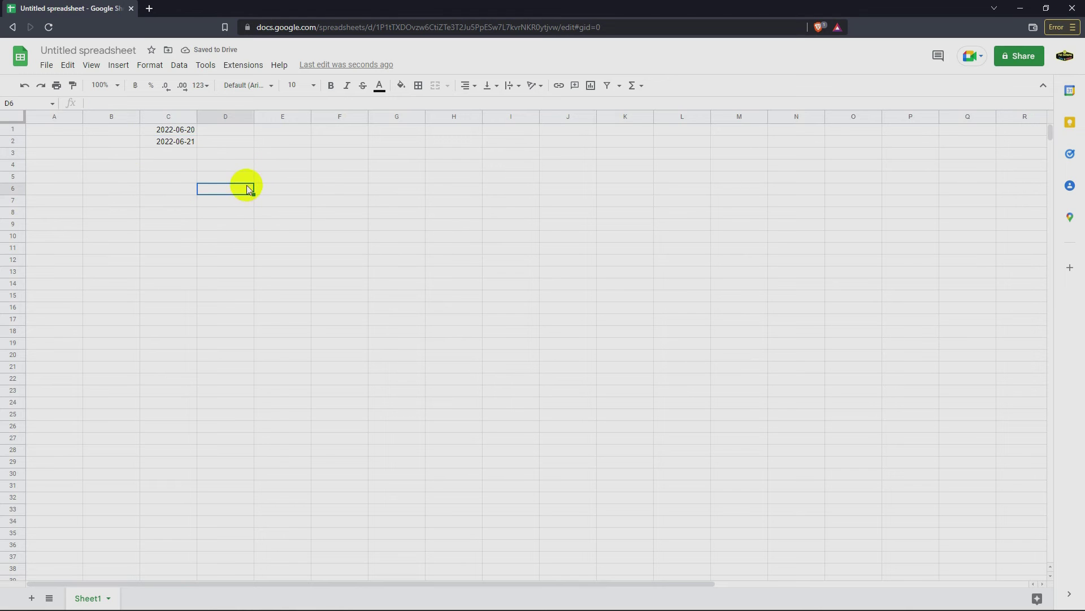
left_click(177, 132)
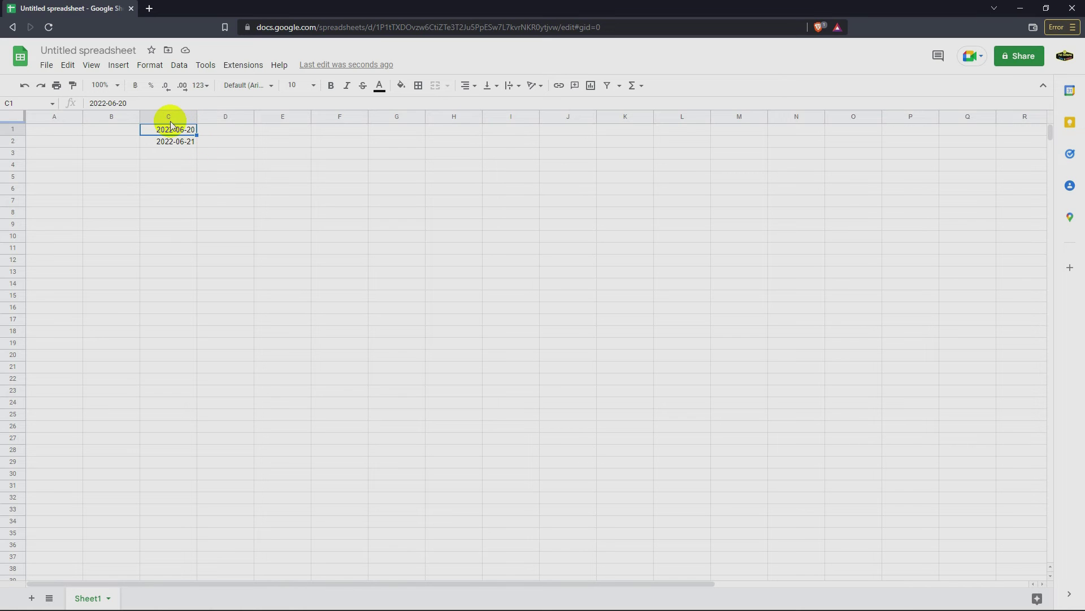
Select column C and open the Format menu to reach Number > Custom date and time
left_click(168, 117)
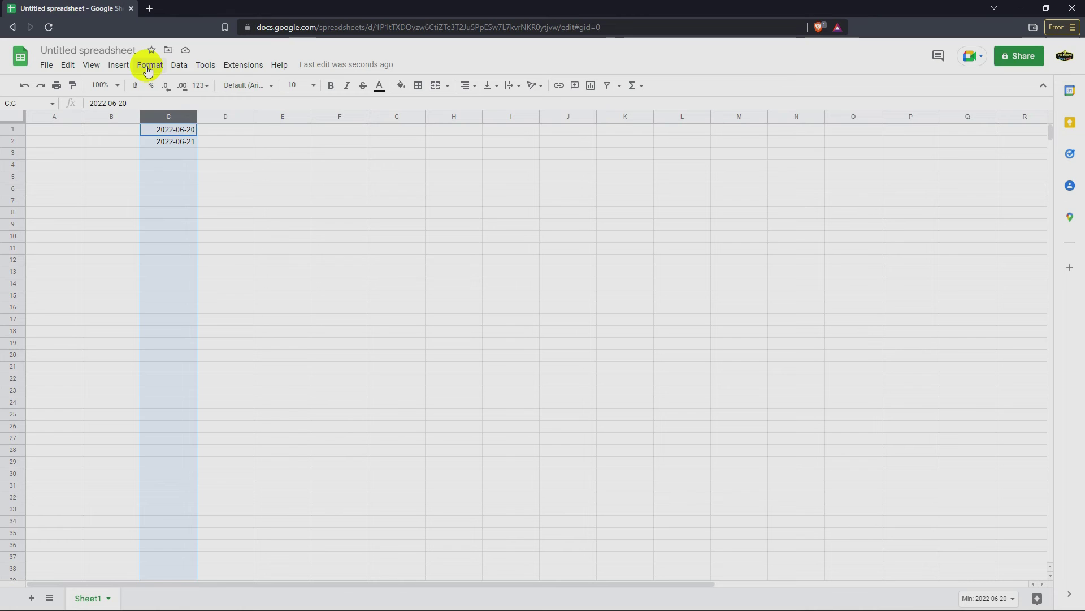
left_click(148, 66)
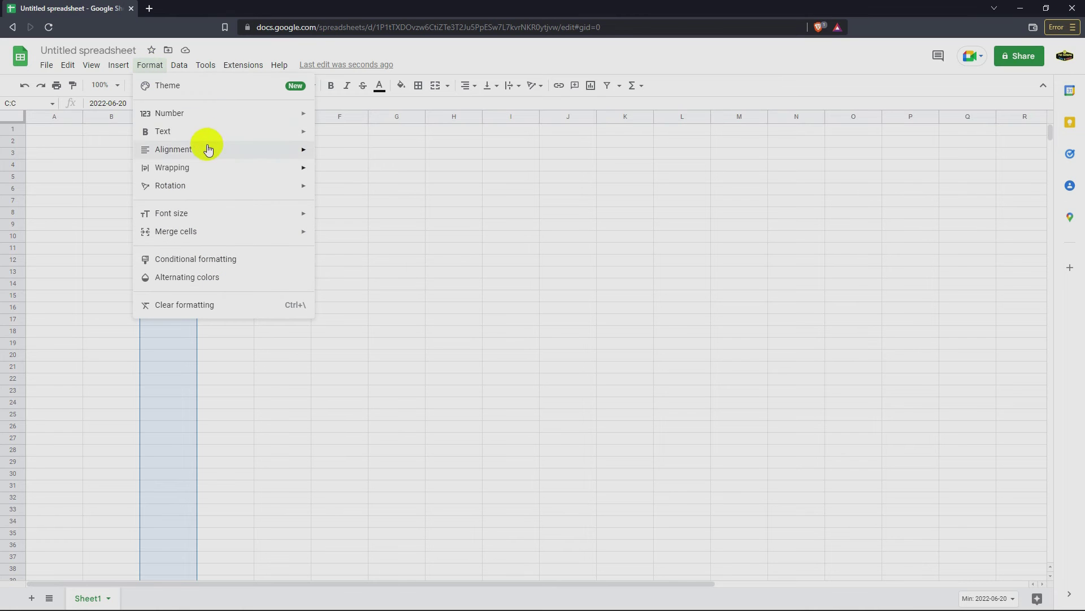
mouse_move(169, 113)
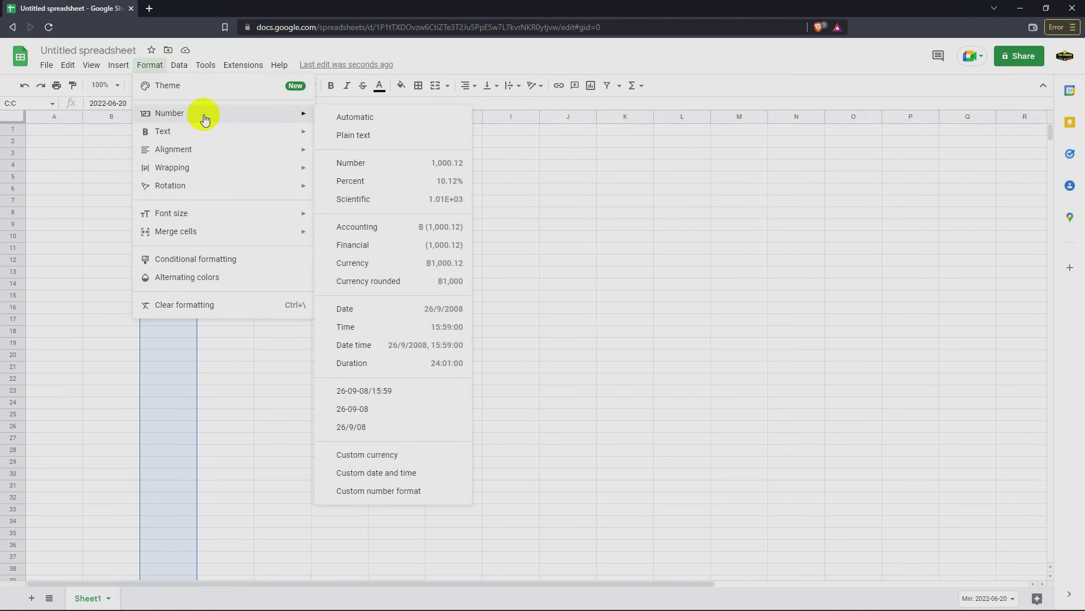
Remove the existing Day, Month and Year parts from the custom date format
left_click(390, 475)
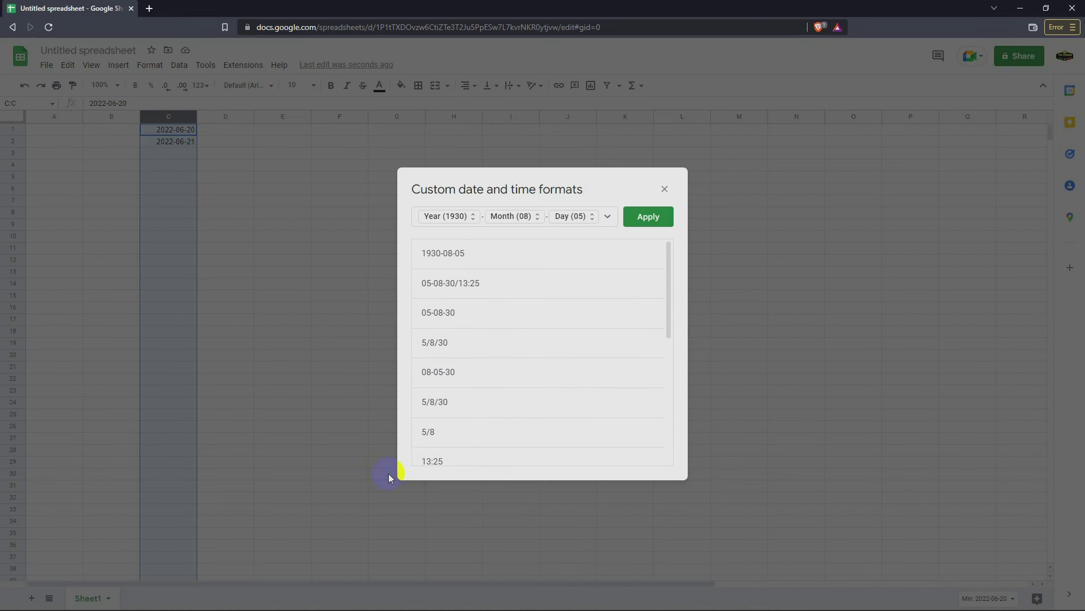
left_click(592, 222)
left_click(577, 283)
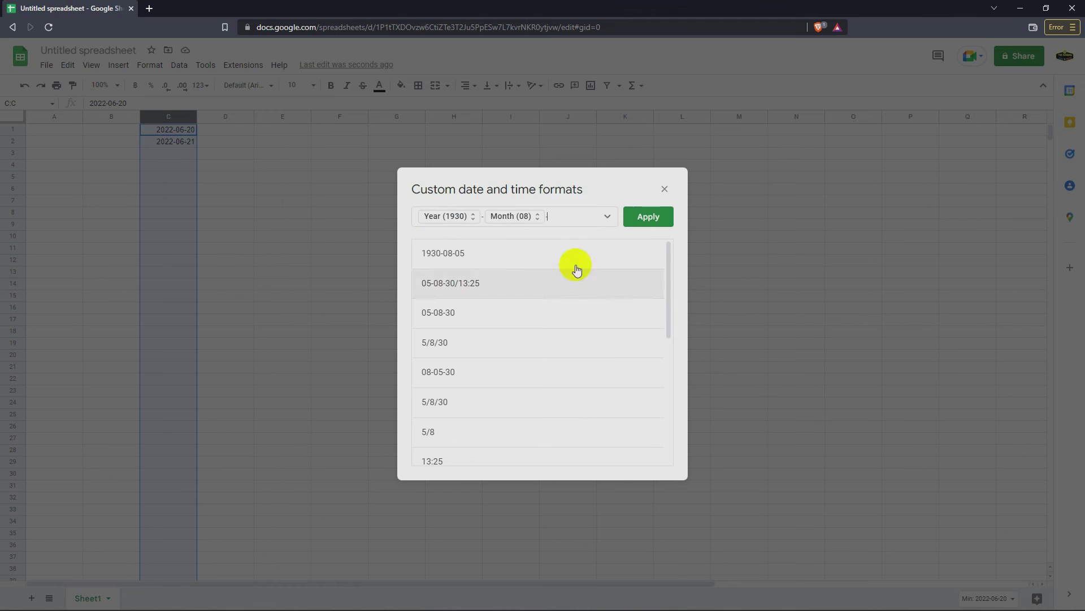
left_click(537, 217)
left_click(546, 300)
left_click(464, 217)
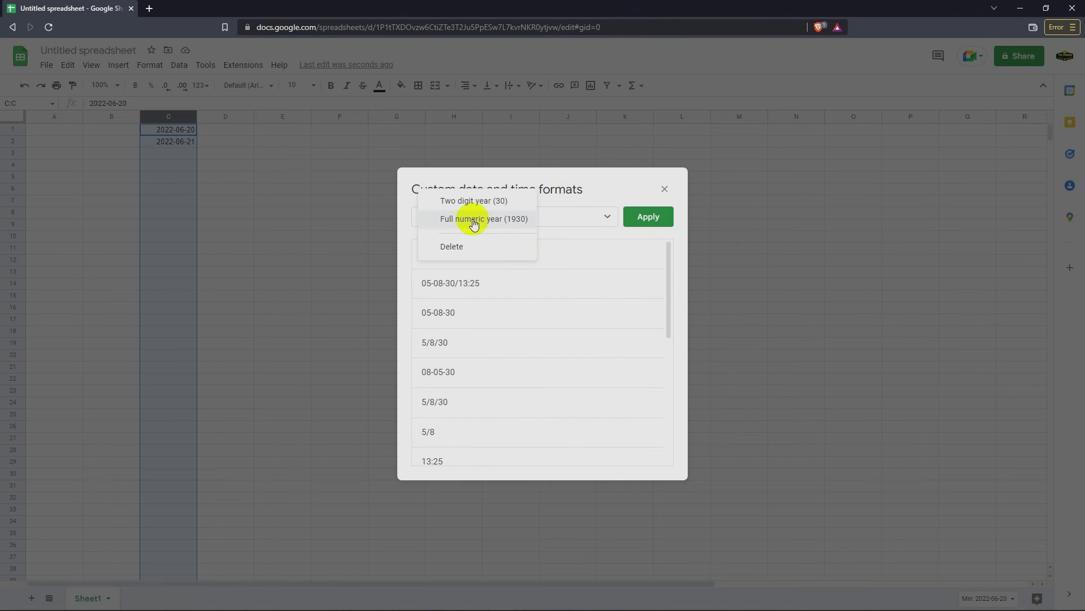
left_click(466, 244)
Add Day as the first format part, shown with a leading zero (05)
left_click(607, 216)
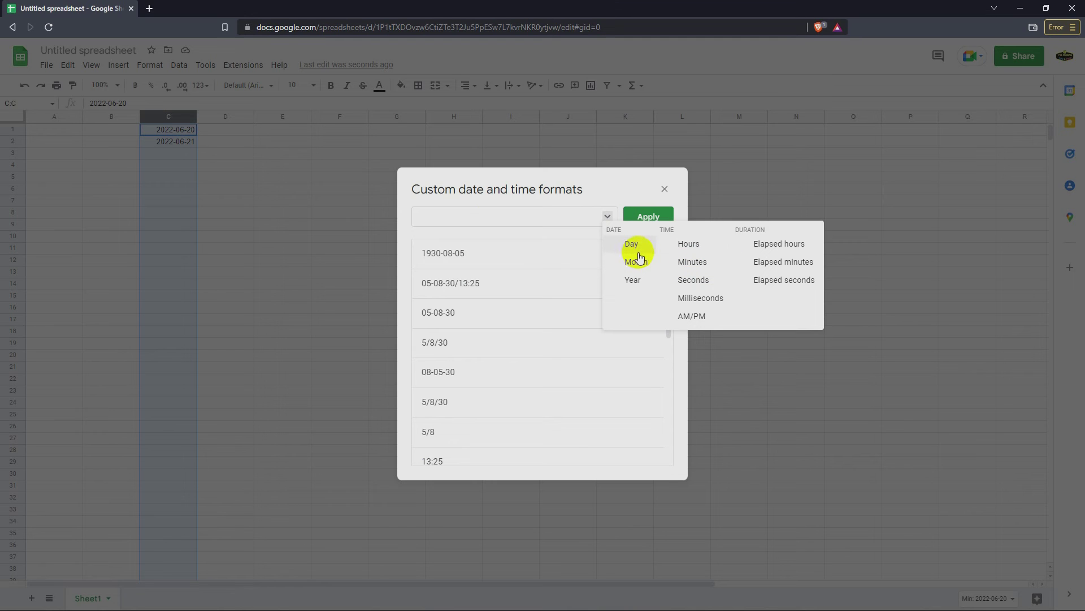
left_click(593, 223)
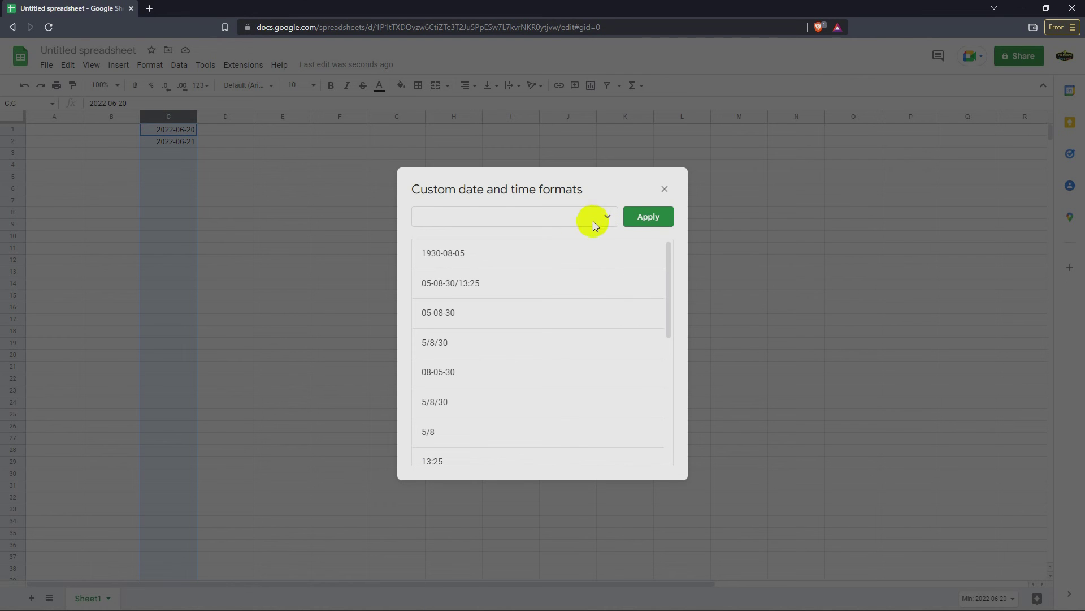
left_click(608, 218)
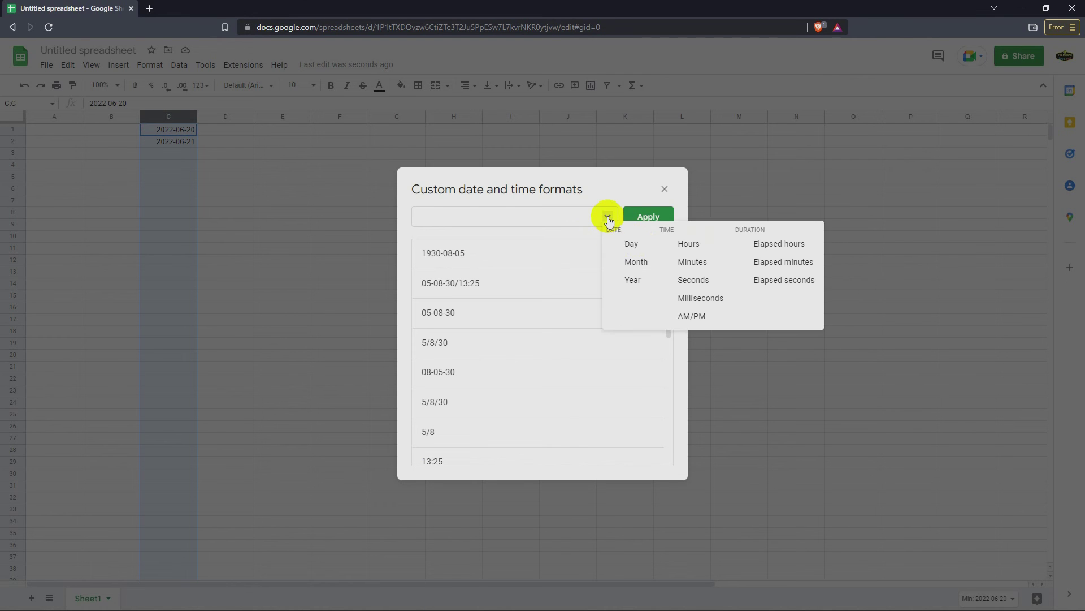
left_click(634, 249)
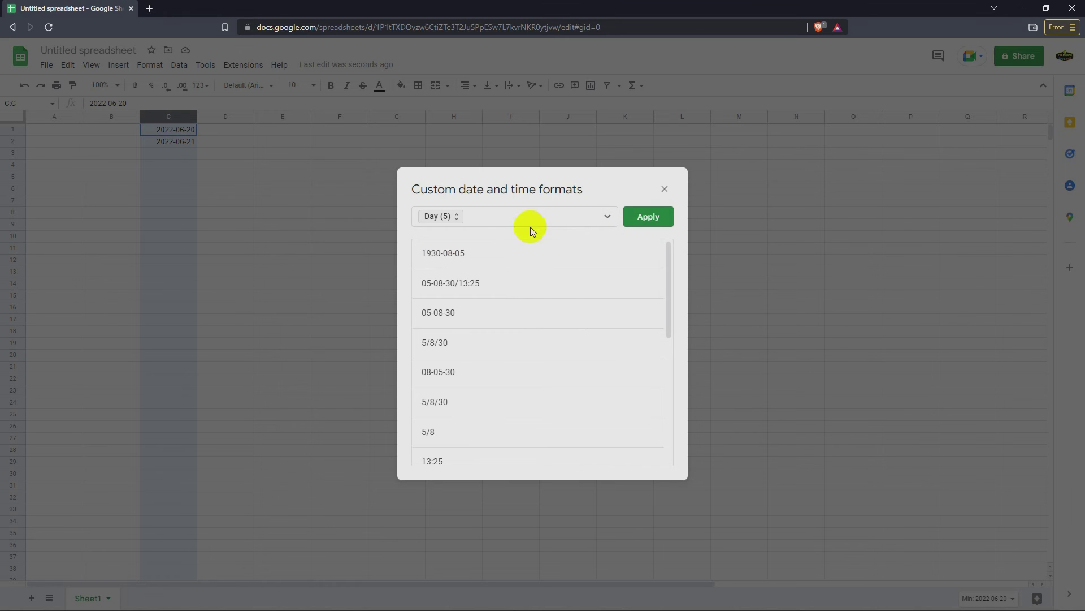
left_click(448, 216)
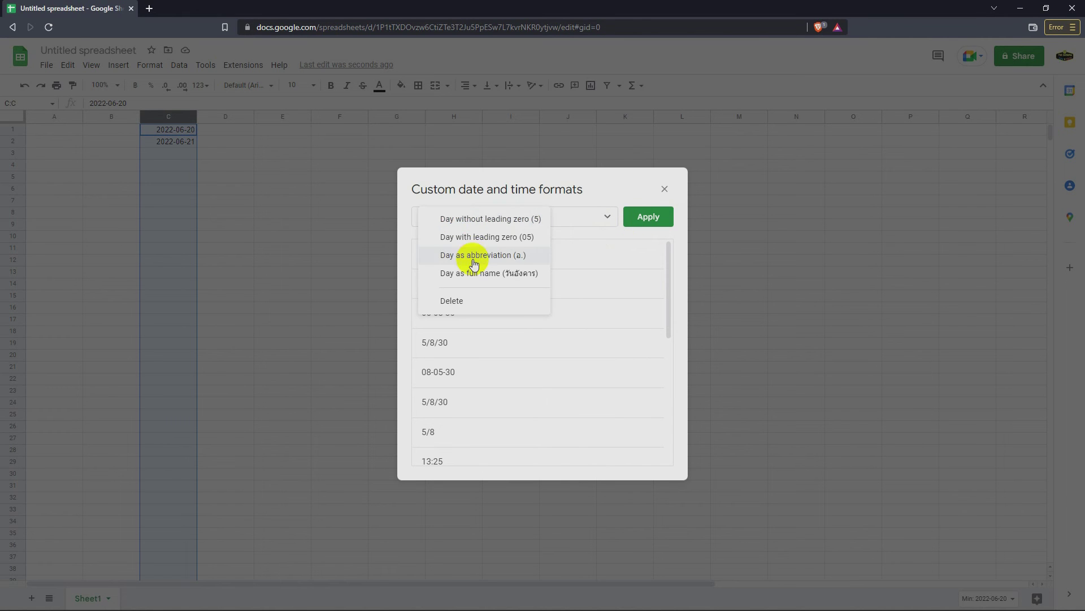
left_click(524, 238)
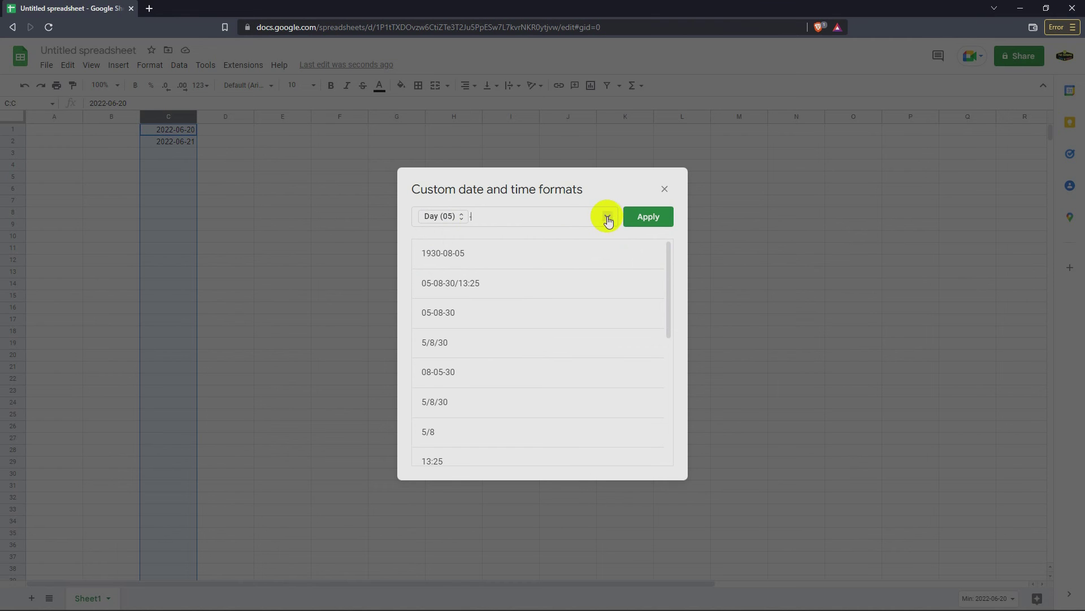
Add a two-digit Month (08) and a four-digit Year (1930) after the day
left_click(606, 219)
left_click(639, 264)
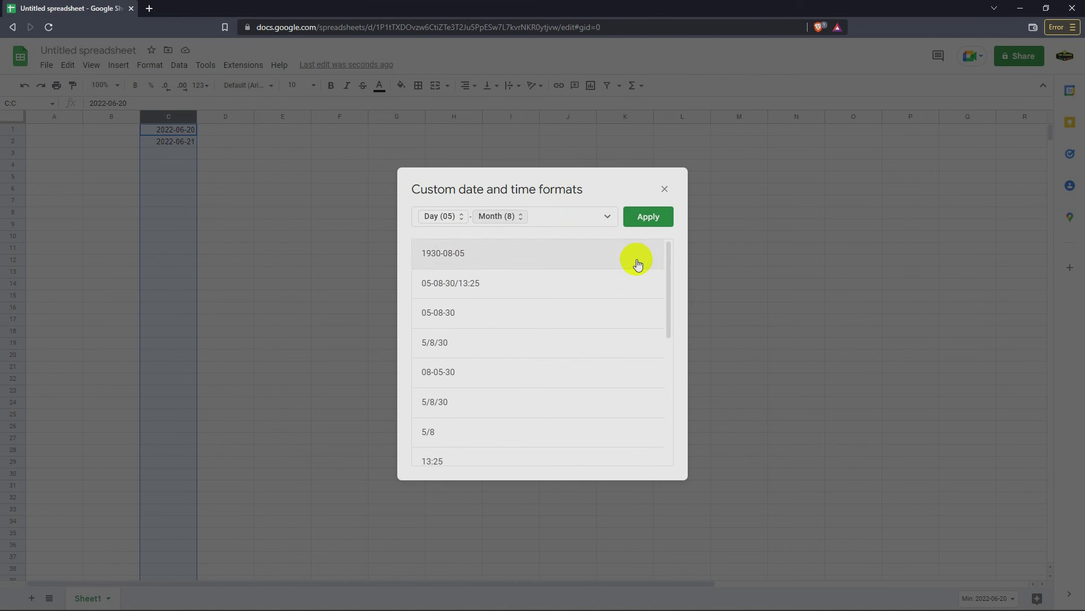
left_click(515, 219)
left_click(540, 238)
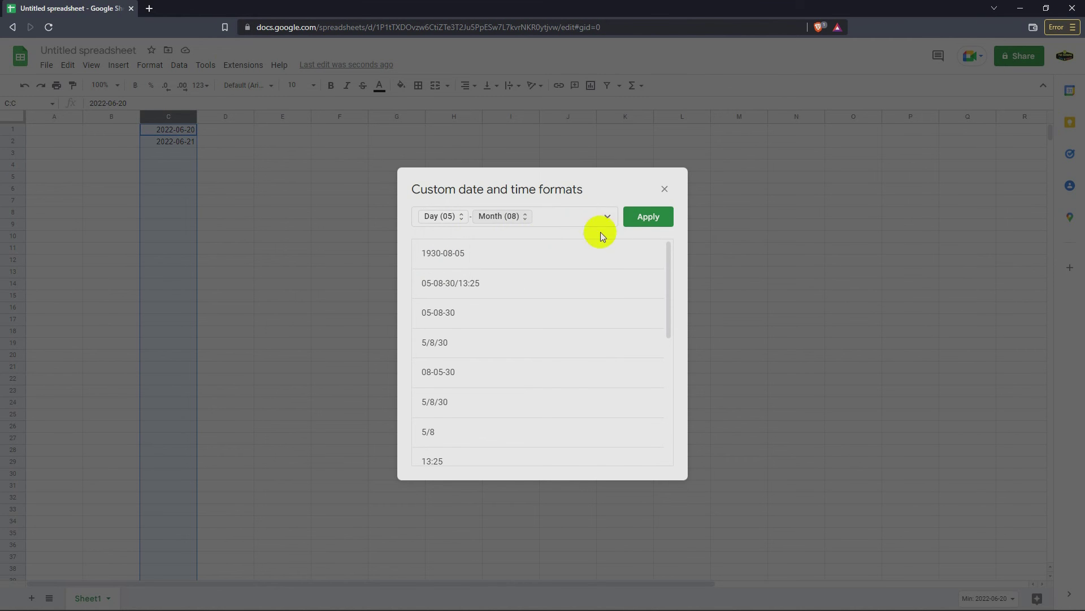
left_click(545, 217)
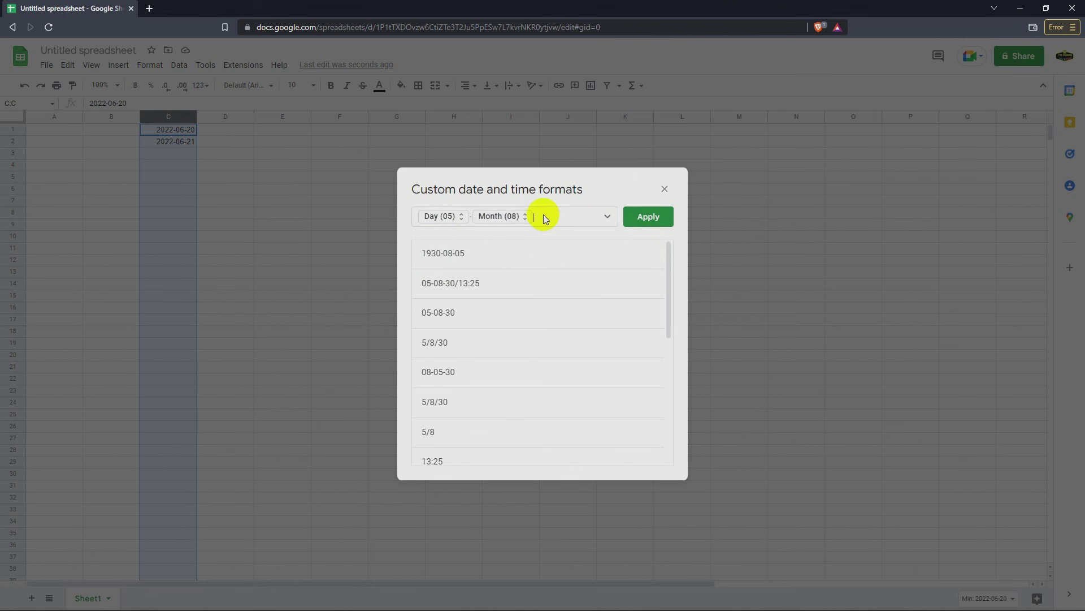
left_click(605, 215)
left_click(634, 279)
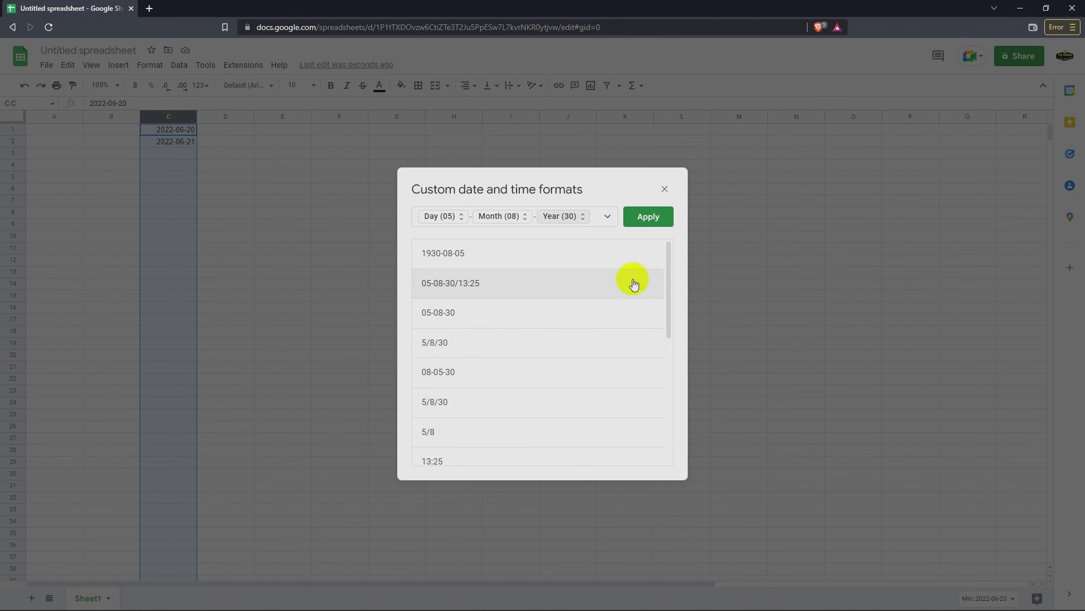
left_click(582, 222)
left_click(581, 235)
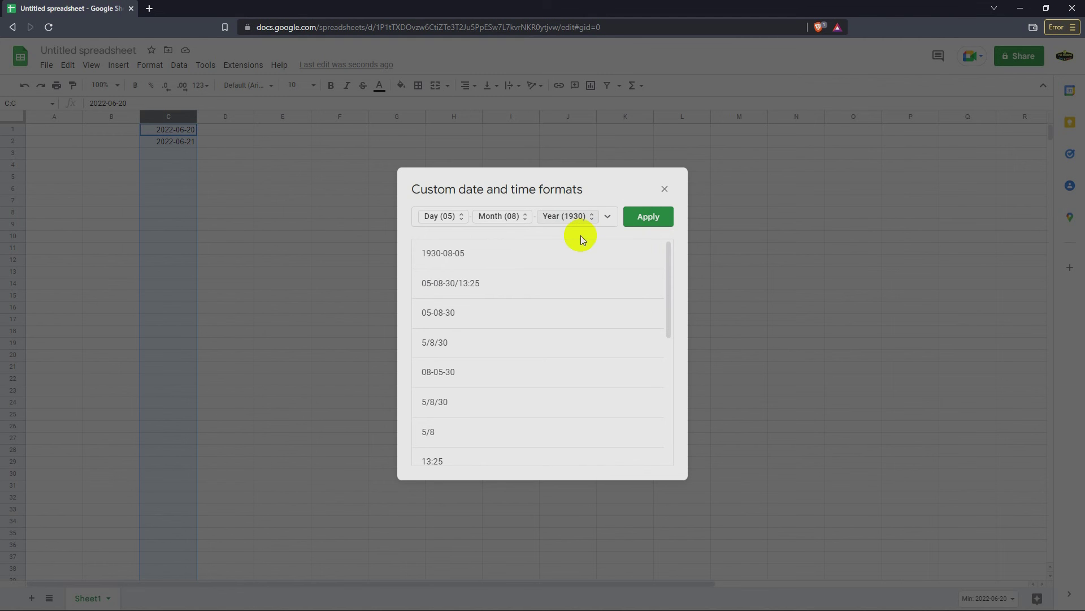
Apply the DD-MM-YYYY format, then pick 21-06-2022 for C3 and 06-06-2022 for C4
left_click(650, 218)
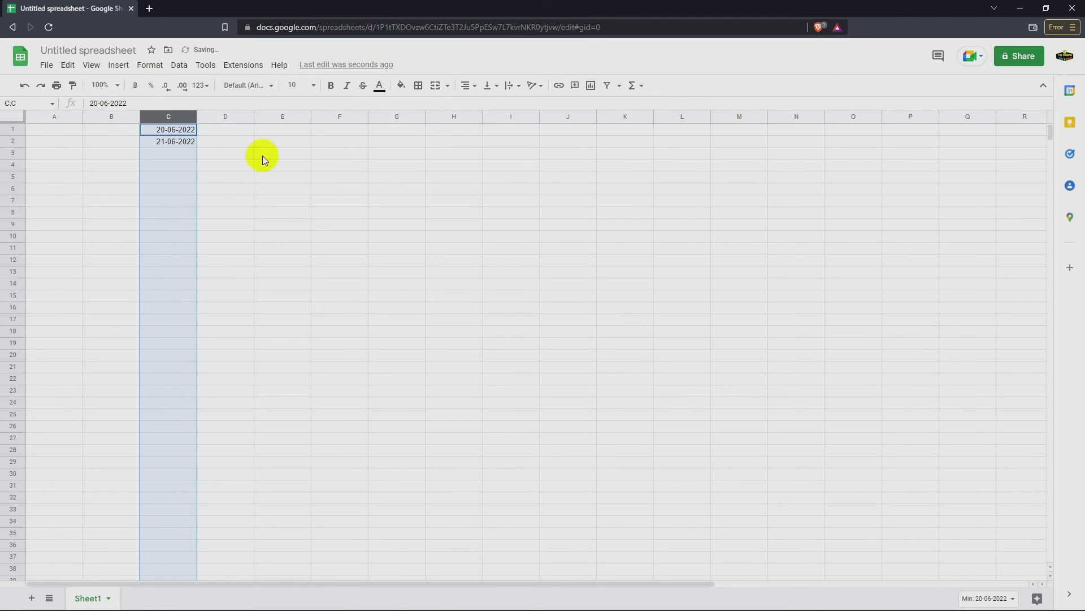
double_click(172, 152)
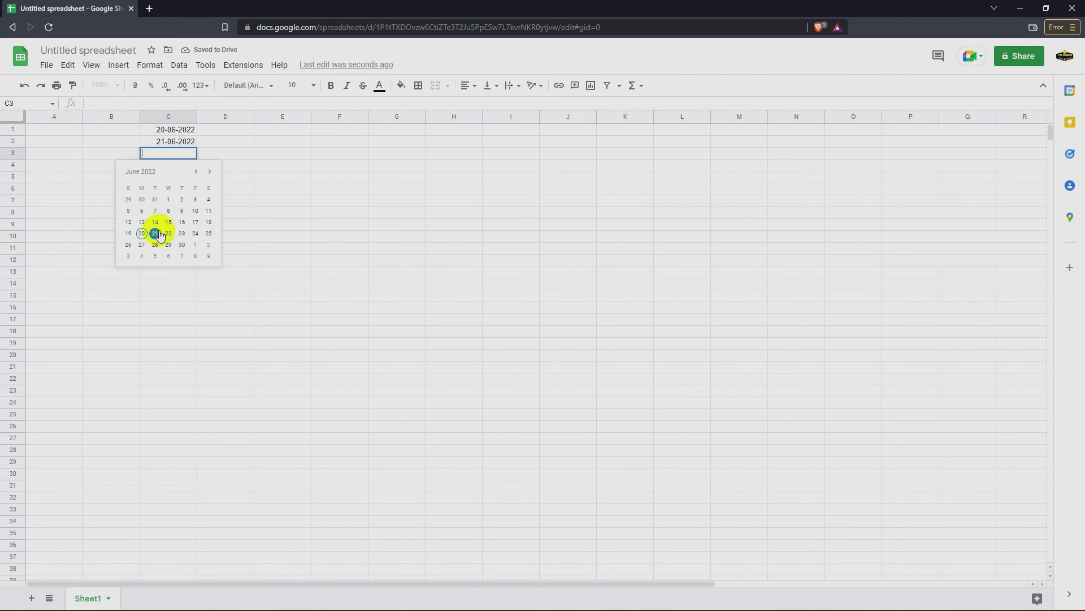
left_click(154, 233)
double_click(171, 166)
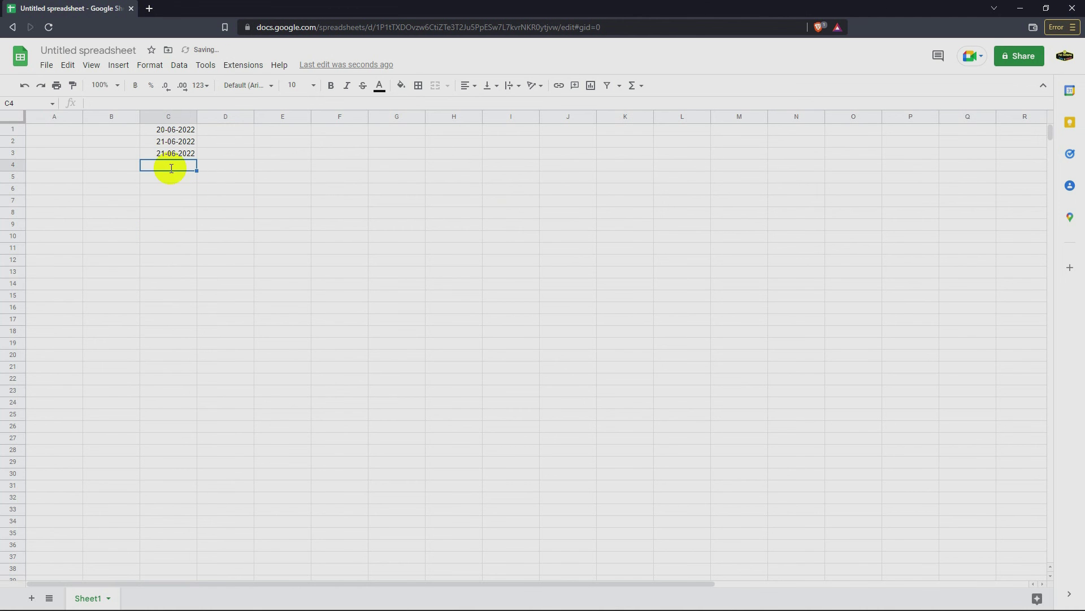
left_click(142, 222)
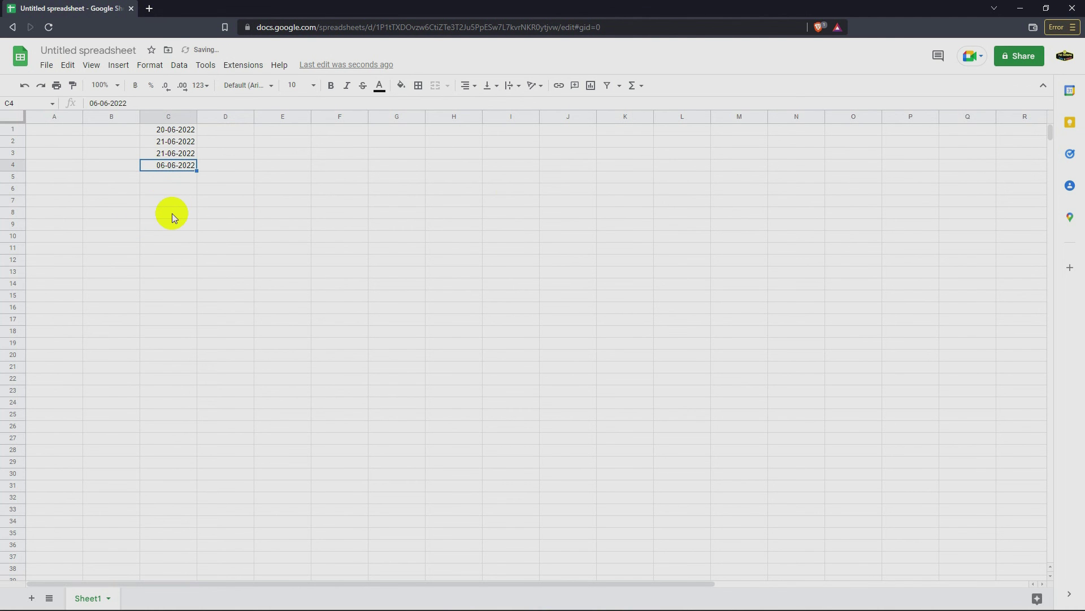